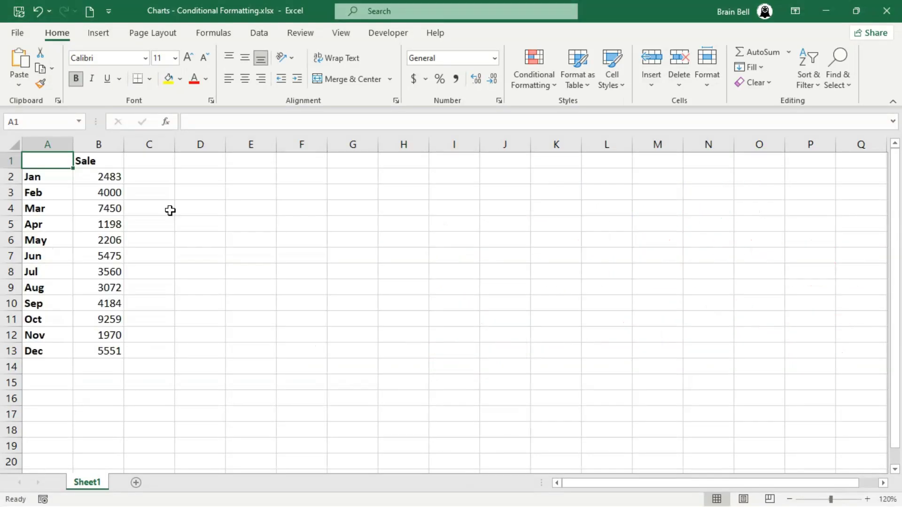
# Step: Insert a 2-D Clustered Column chart plotting the Jan–Dec Sale figures
pyautogui.click(98, 33)
pyautogui.click(361, 55)
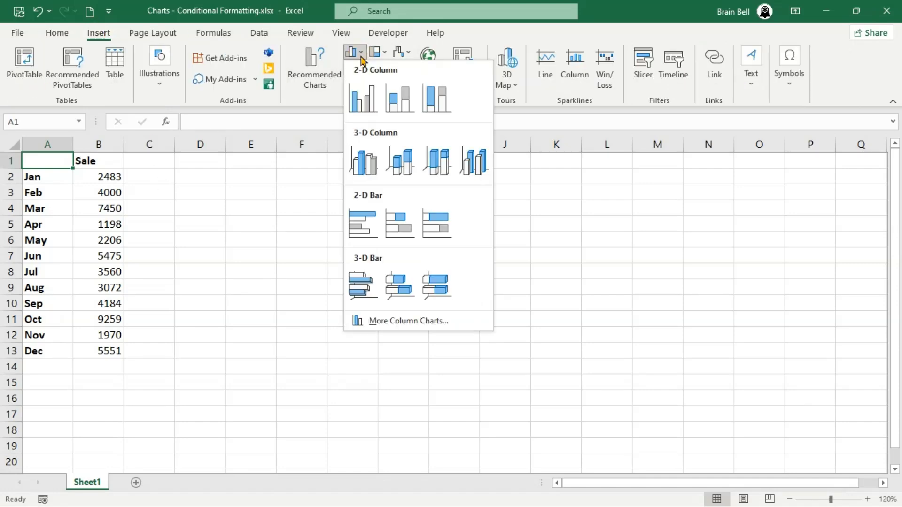
pyautogui.click(365, 95)
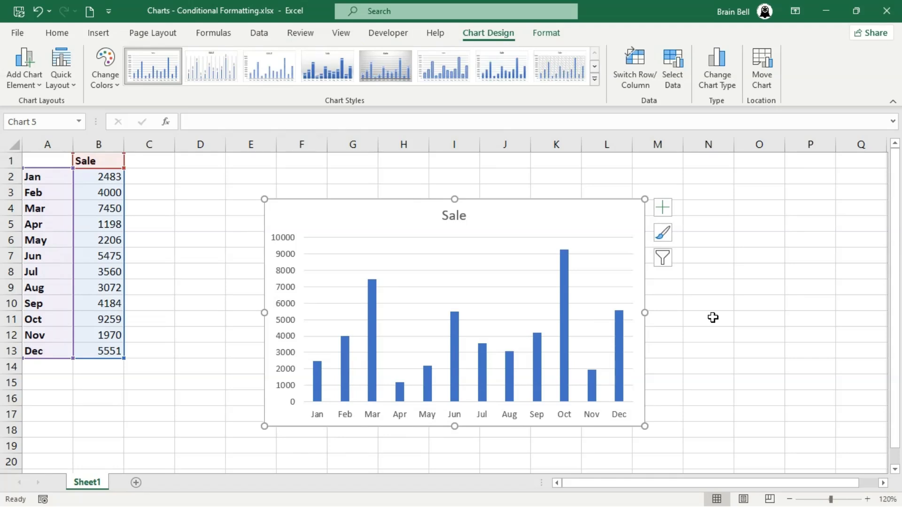
pyautogui.hotkey('ctrl', 'z')
# Step: Give the Sale series a solid blue fill, then drag the chart lower and to the right
pyautogui.rightClick(563, 306)
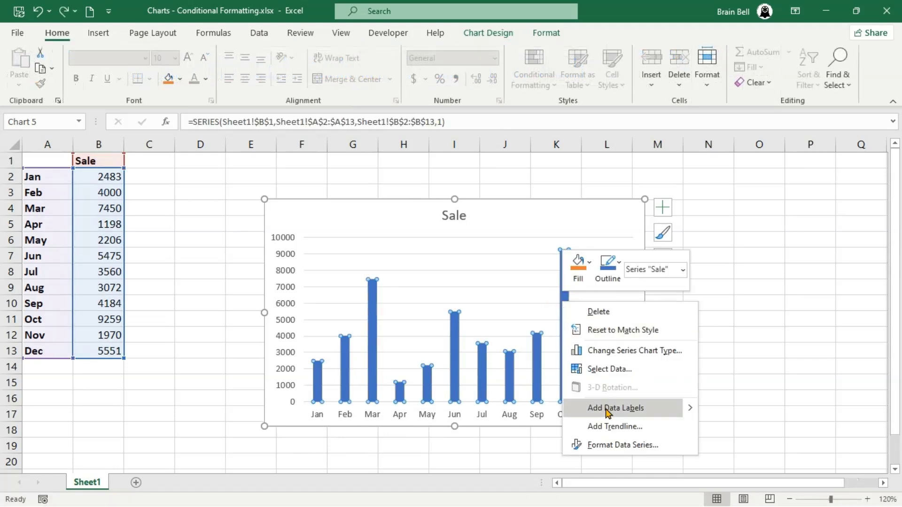
pyautogui.click(606, 444)
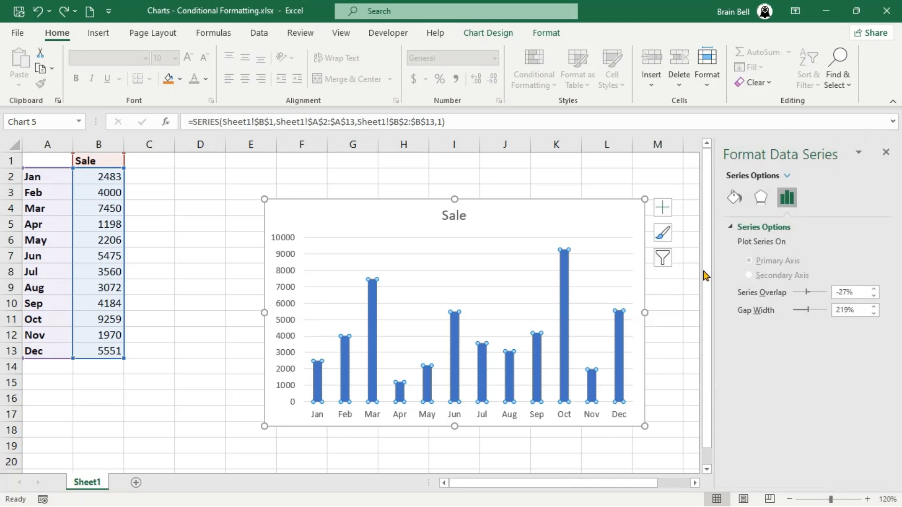
pyautogui.click(735, 198)
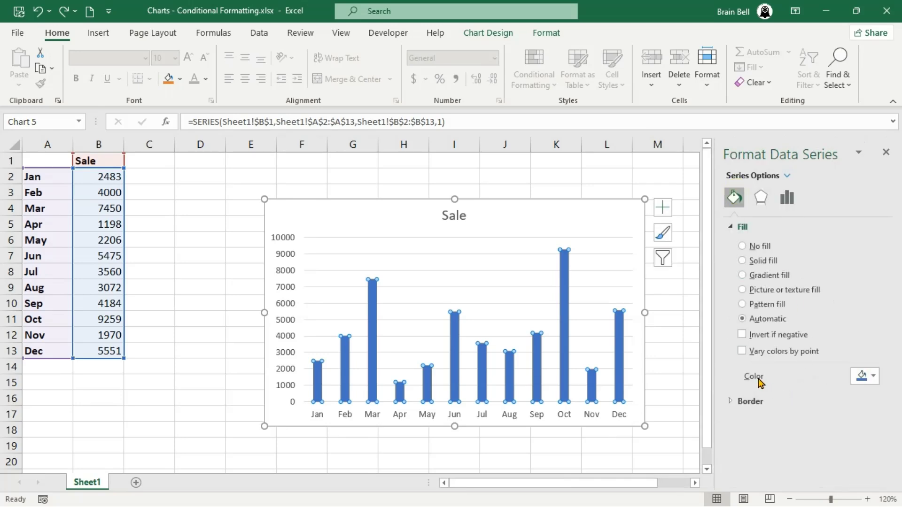
pyautogui.click(869, 377)
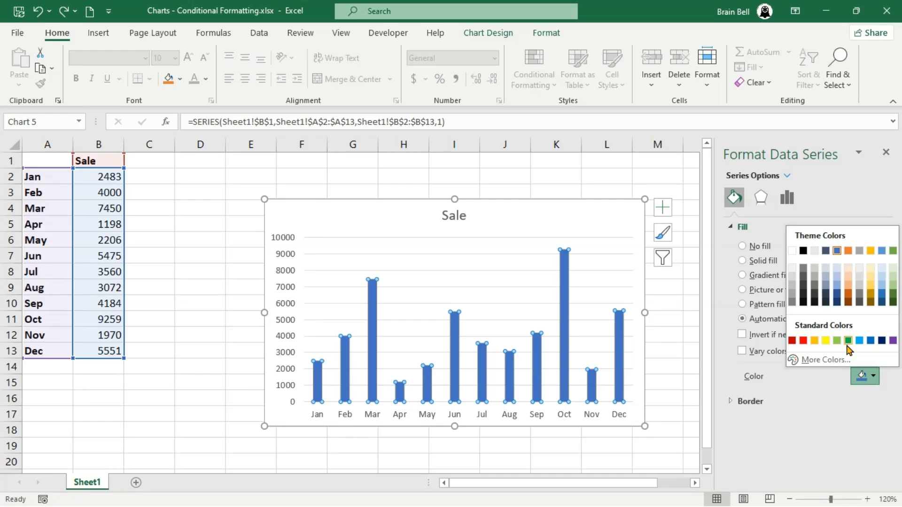
pyautogui.click(848, 345)
pyautogui.click(871, 380)
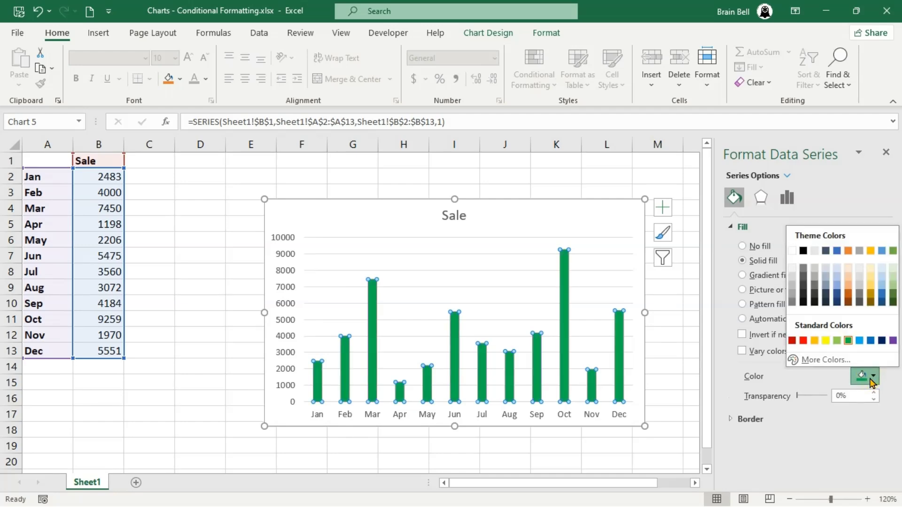
pyautogui.click(870, 340)
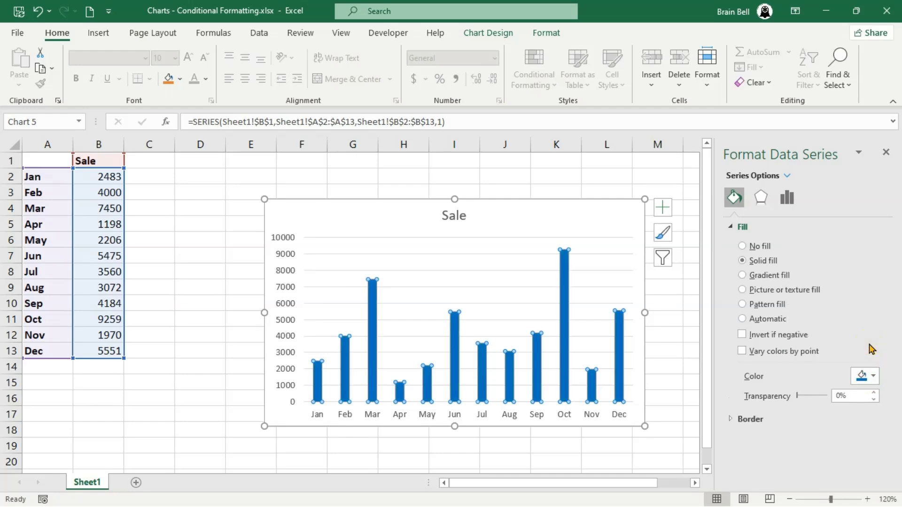
pyautogui.click(290, 218)
pyautogui.moveTo(290, 217); pyautogui.dragTo(520, 256)
# Step: Enter =IF(B2>=6000, B2, "") in C2 and fill it down to C13
pyautogui.click(150, 173)
pyautogui.write('=')
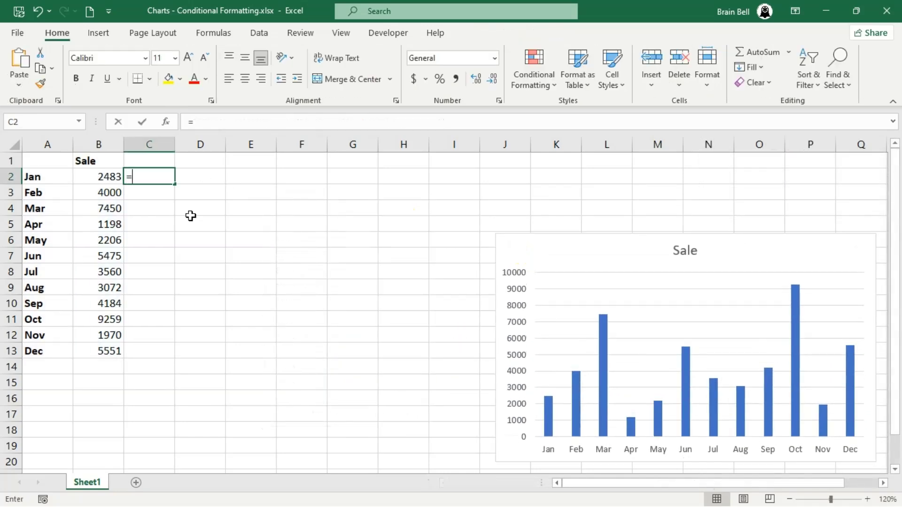
pyautogui.write('IF(')
pyautogui.press('Left')
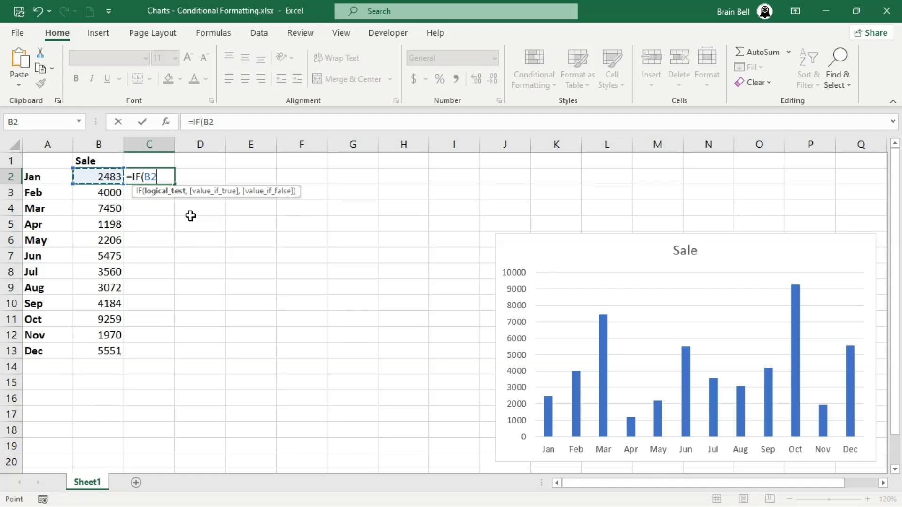
pyautogui.write('>')
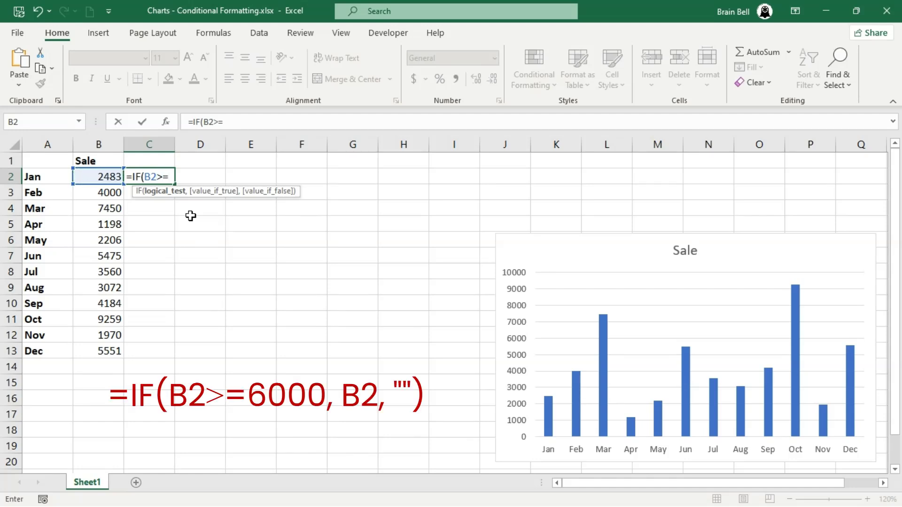
pyautogui.write('=6000, B2, ')
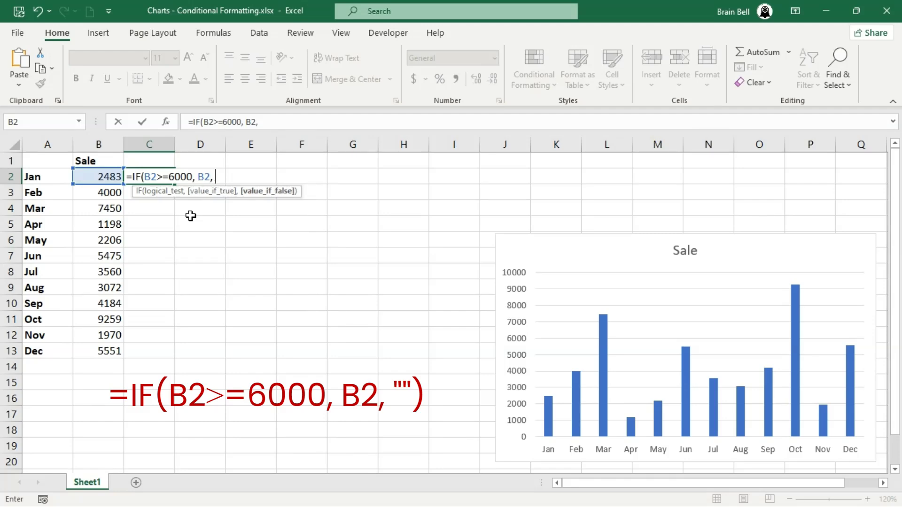
pyautogui.write('"")')
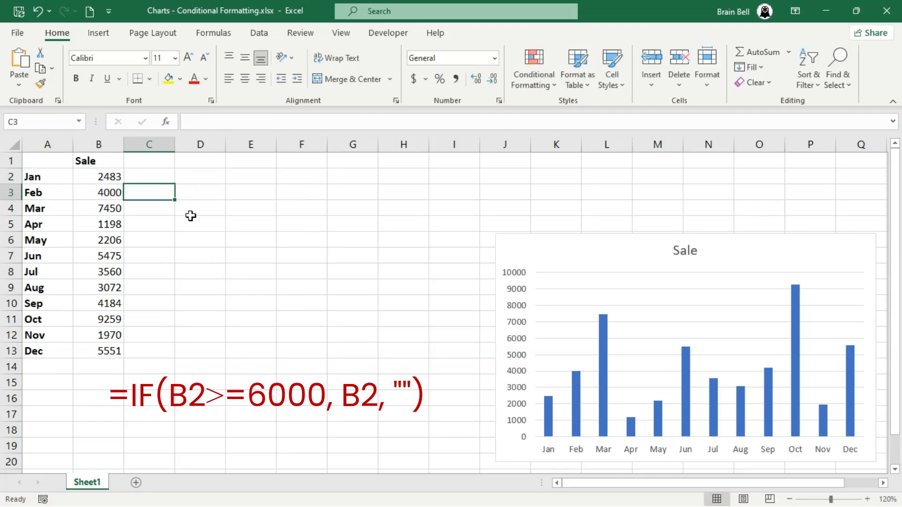
pyautogui.press('Return')
pyautogui.press('Up')
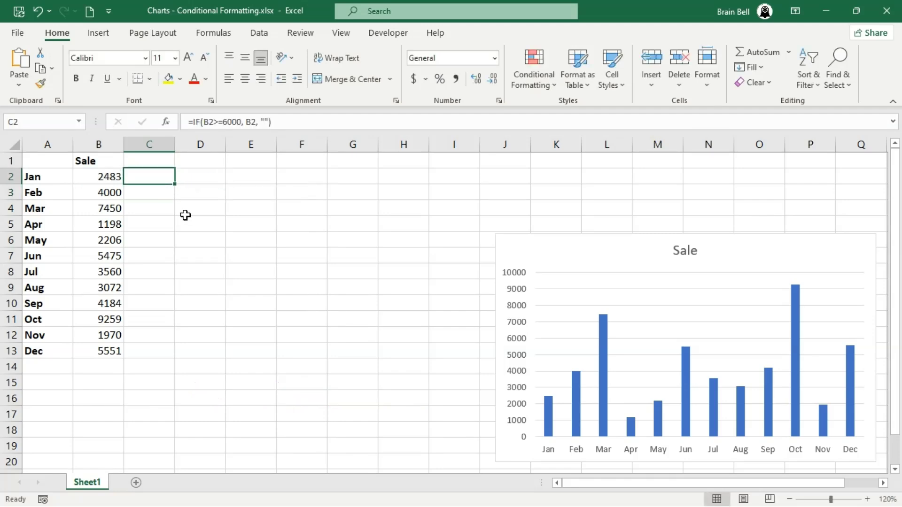
pyautogui.doubleClick(175, 183)
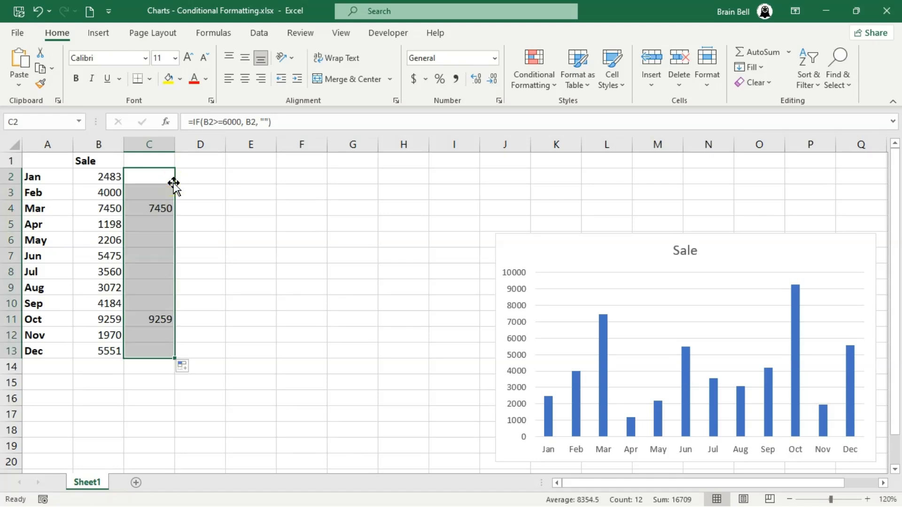
pyautogui.click(202, 181)
# Step: Enter =IF(AND(B2>=4000, B2<6000), B2, "") in D2 and copy it down to D13
pyautogui.write('=')
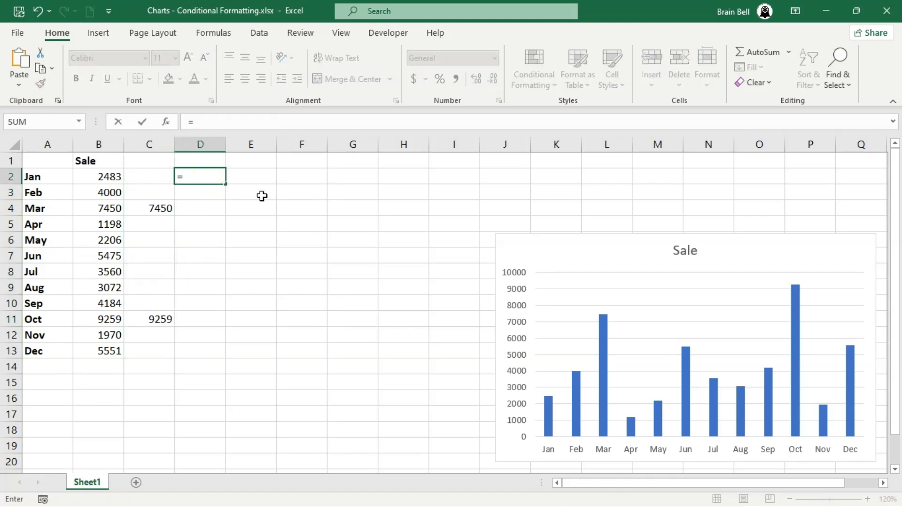
pyautogui.write('IF(AND')
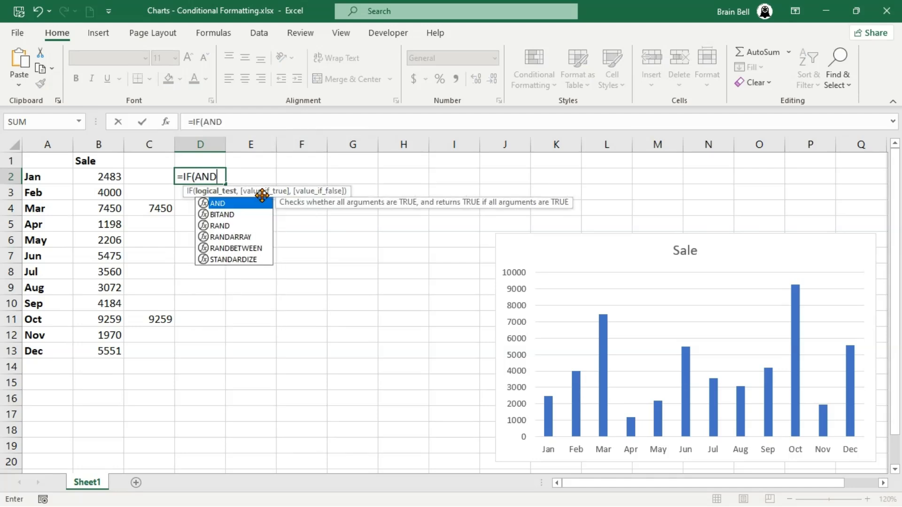
pyautogui.write('(B2')
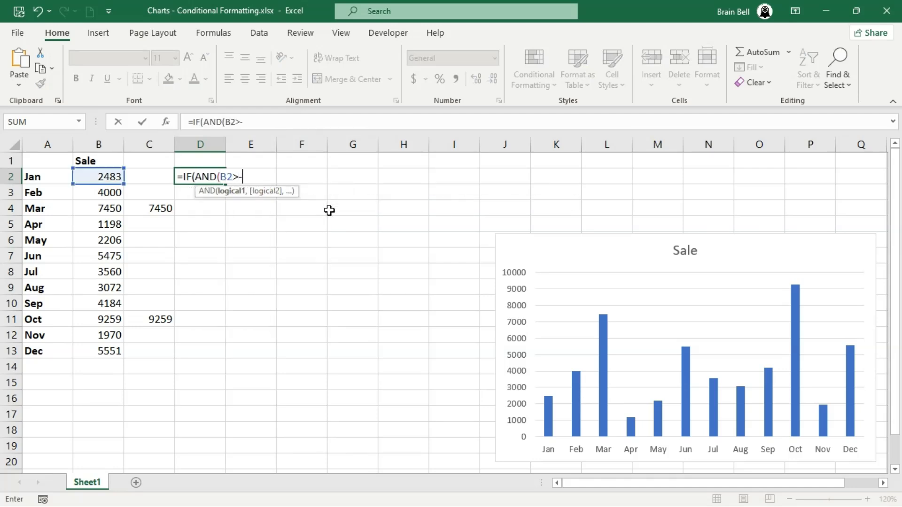
pyautogui.write('>=4000, ')
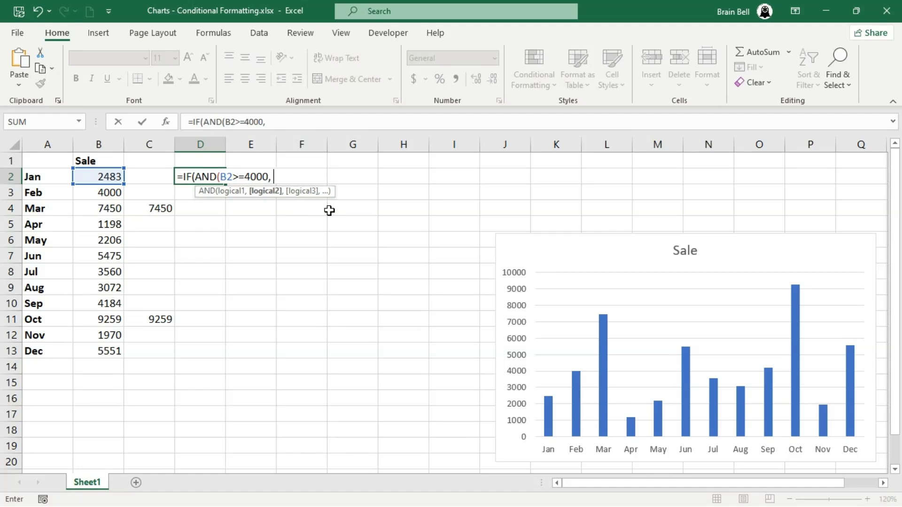
pyautogui.write('B2')
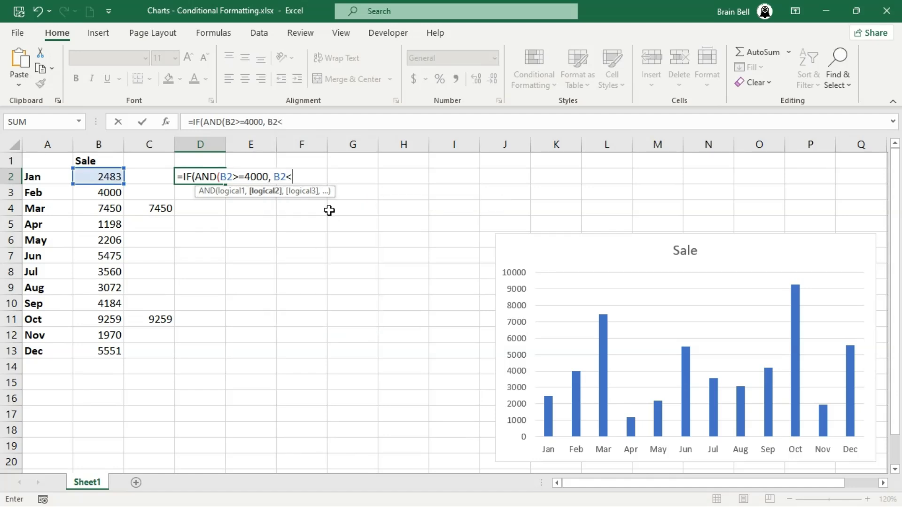
pyautogui.write('<6000)')
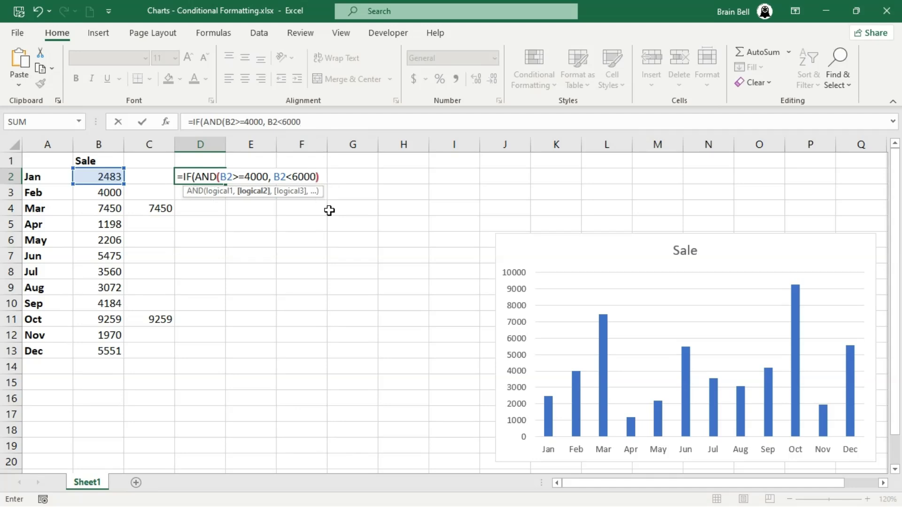
pyautogui.write(', B2')
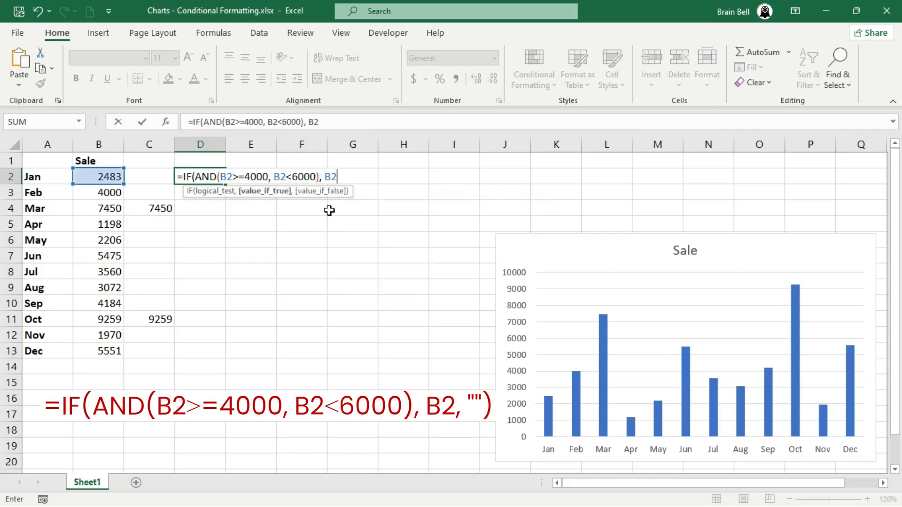
pyautogui.write(', "")')
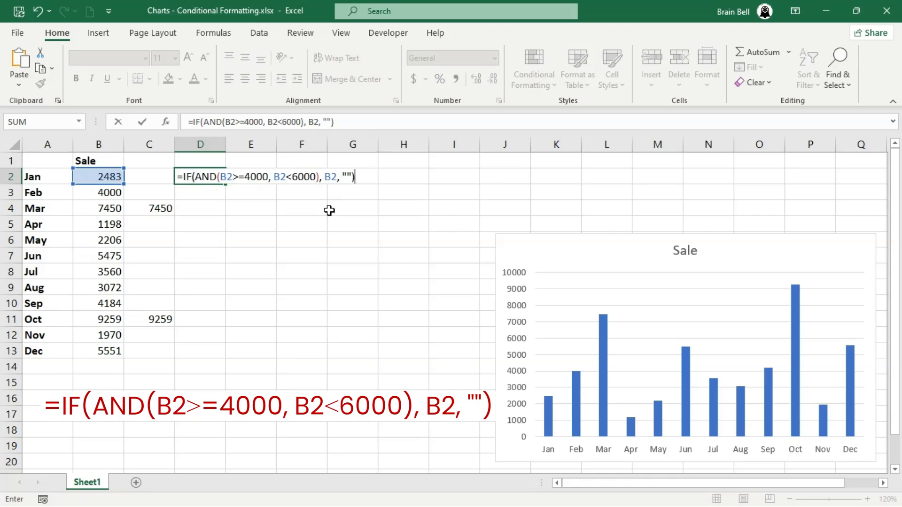
pyautogui.press('Return')
pyautogui.press('Up')
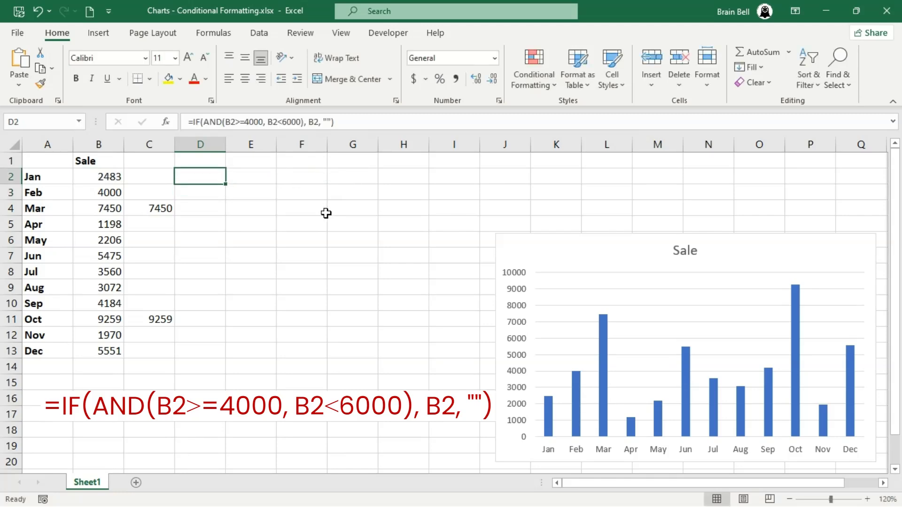
pyautogui.doubleClick(224, 184)
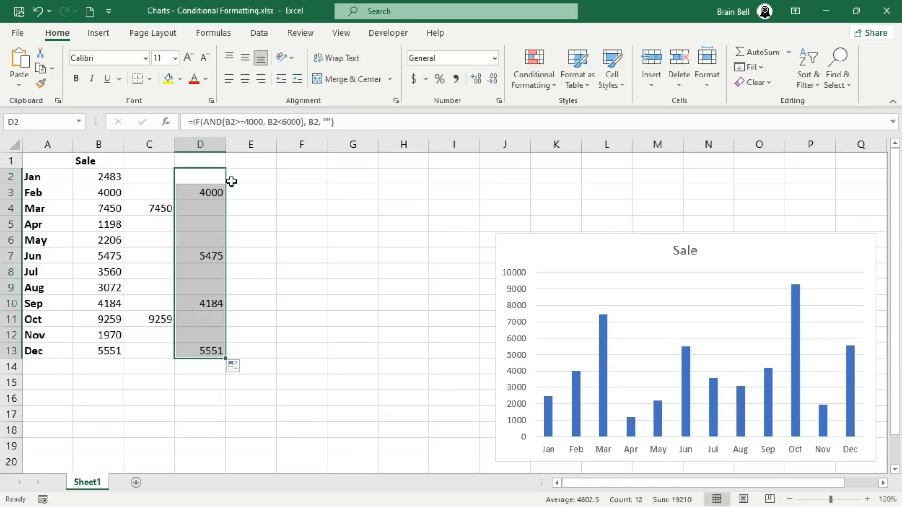
pyautogui.click(242, 178)
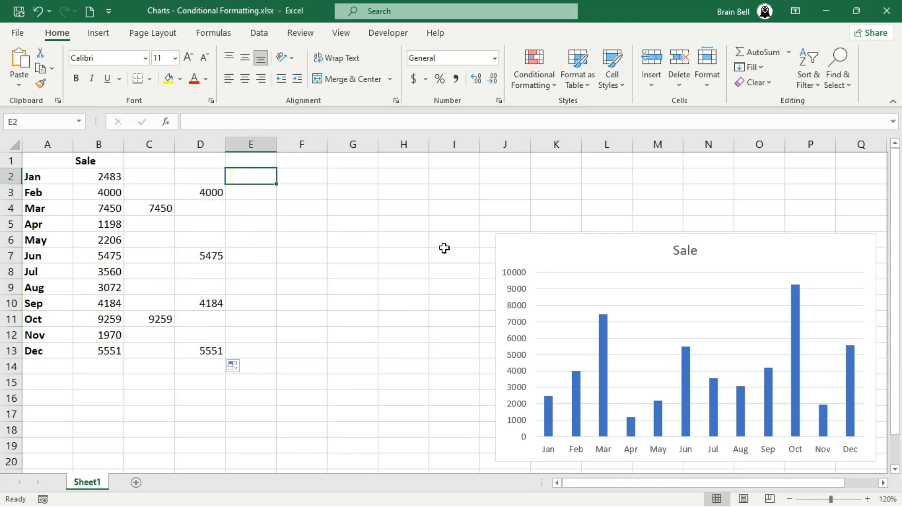
# Step: Enter =IF(AND(B2>=2000, B2<4000), B2, "") in E2 and fill it down to E13
pyautogui.write('=IF(')
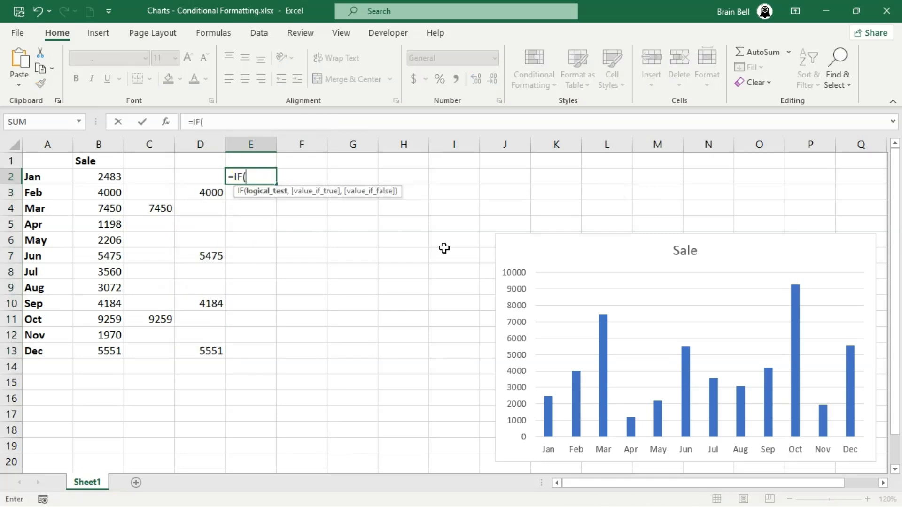
pyautogui.write('B')
pyautogui.press('BackSpace')
pyautogui.write('AND(B')
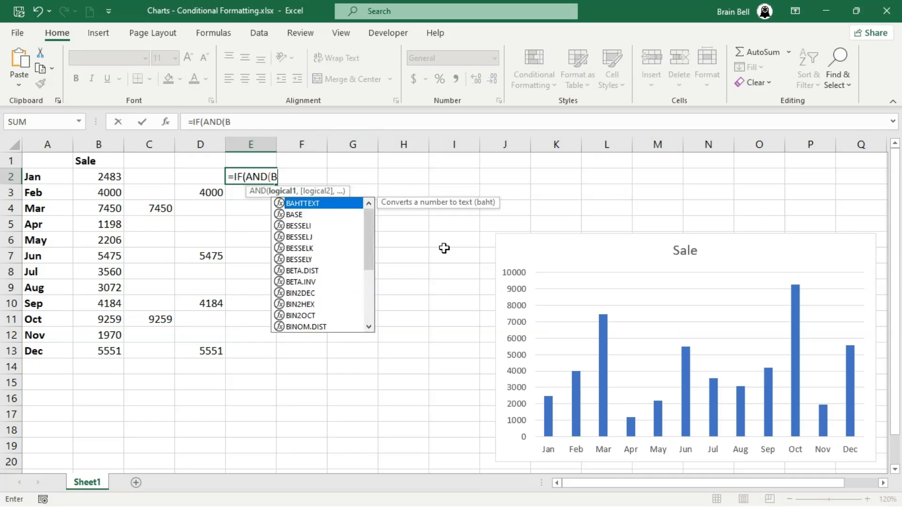
pyautogui.write('2>=')
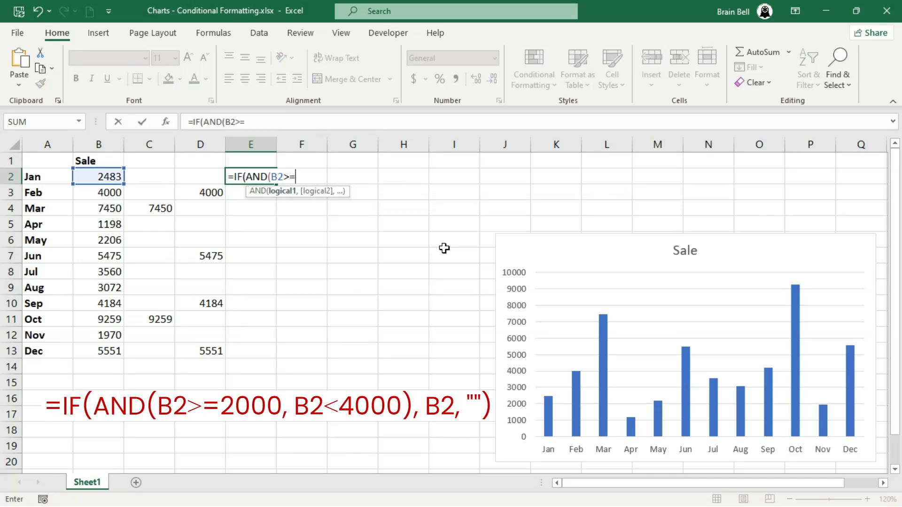
pyautogui.write('2000, B2<')
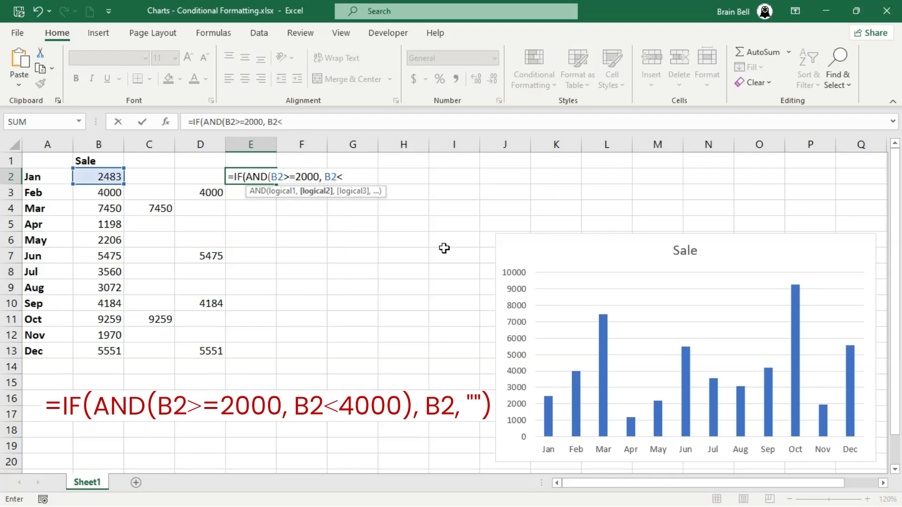
pyautogui.write('4000), B2,')
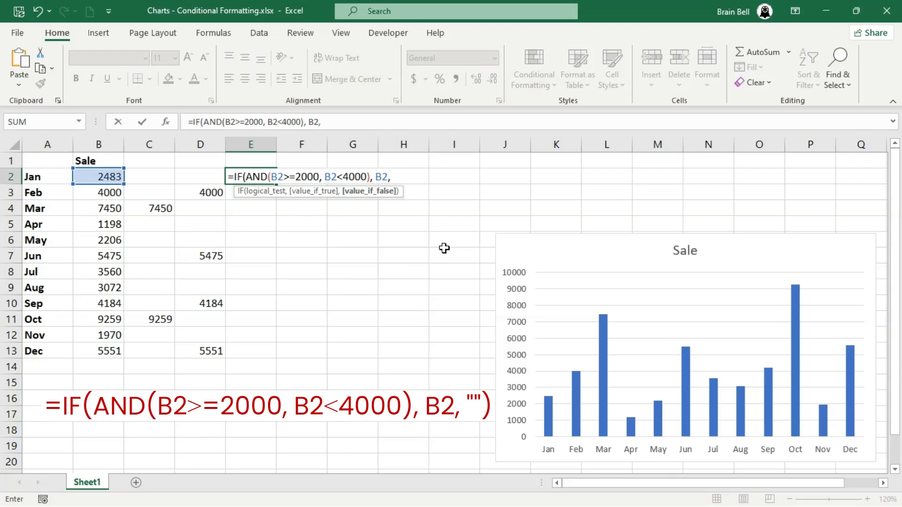
pyautogui.write(' "")')
pyautogui.press('Return')
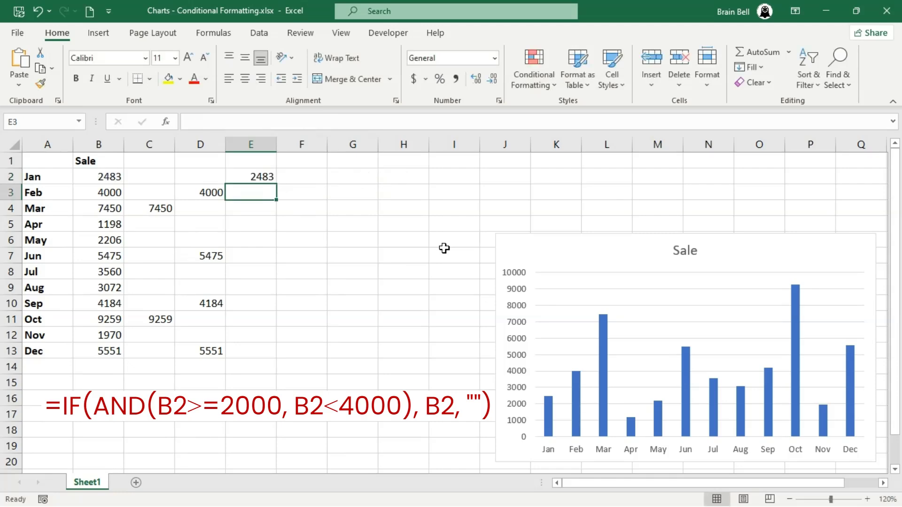
pyautogui.click(271, 178)
pyautogui.doubleClick(277, 180)
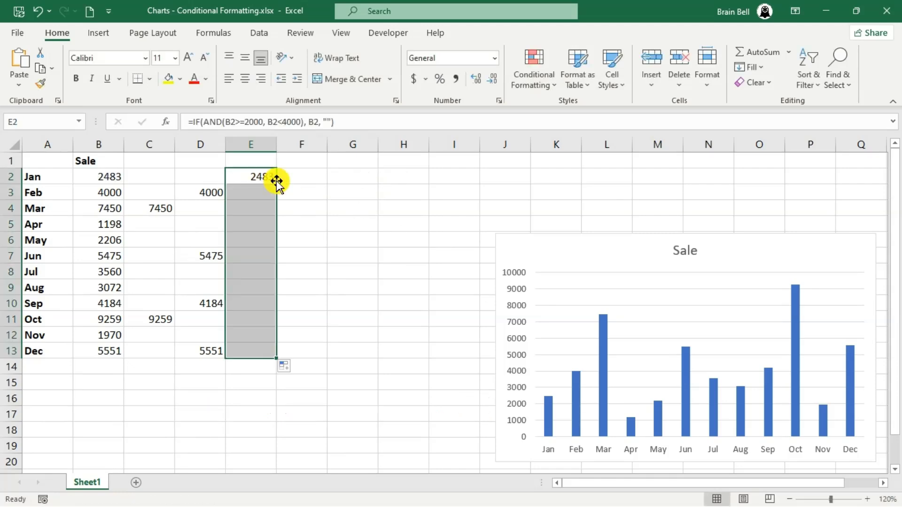
# Step: Enter =IF(B2<2000, B2, "") in F2 and copy it down through F13
pyautogui.click(291, 178)
pyautogui.write('=IF(')
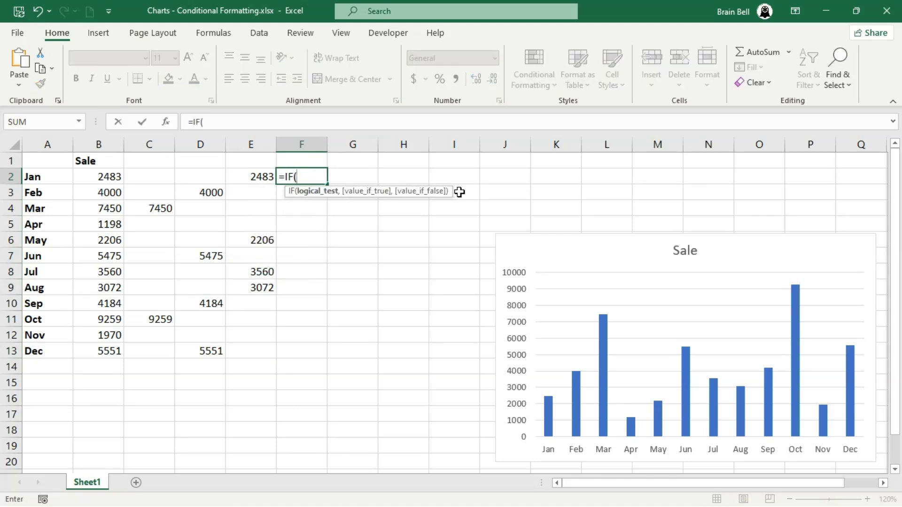
pyautogui.write('B2<2000')
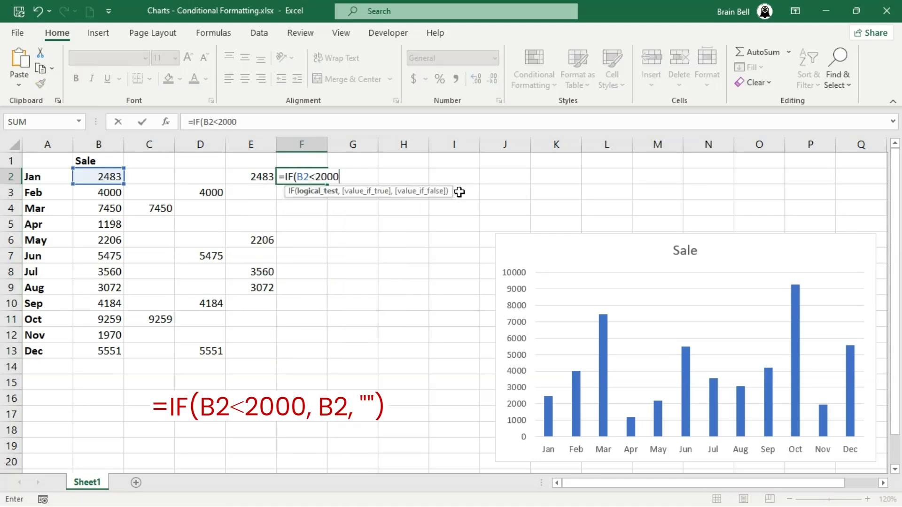
pyautogui.write(', B2, "")')
pyautogui.press('Return')
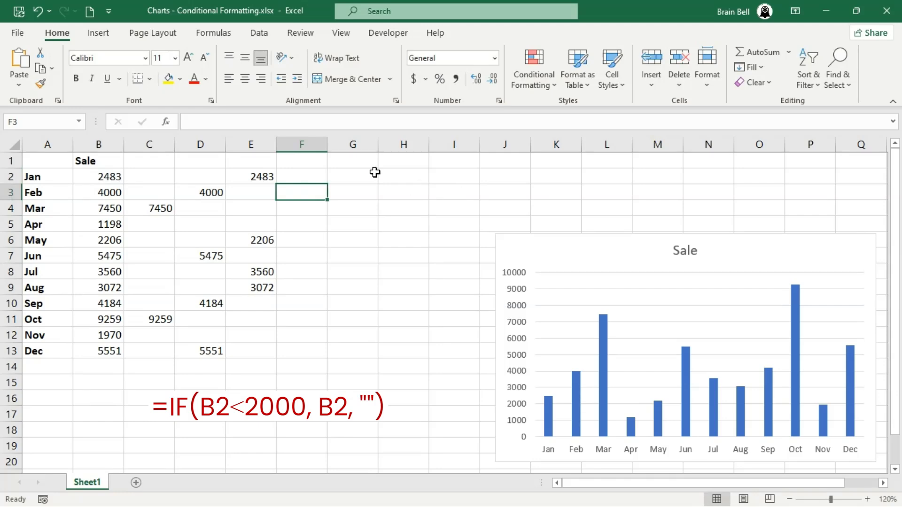
pyautogui.click(318, 174)
pyautogui.doubleClick(326, 185)
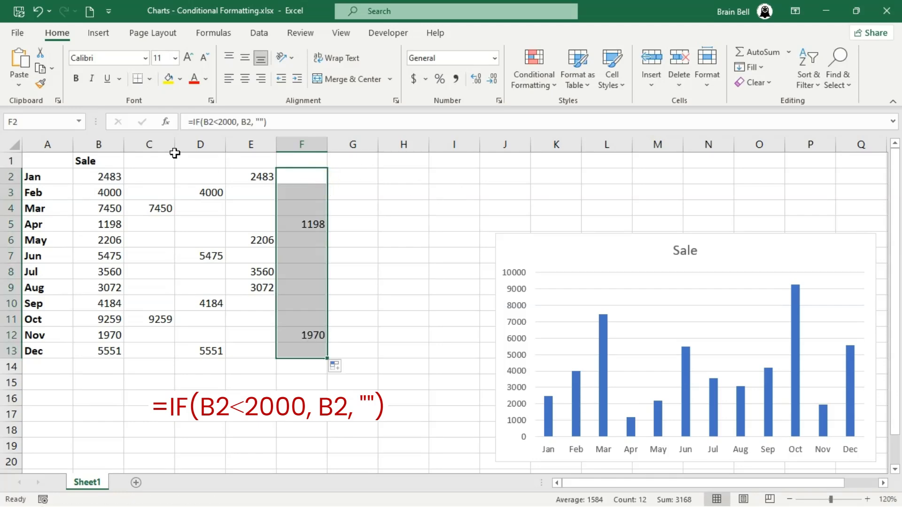
pyautogui.click(147, 161)
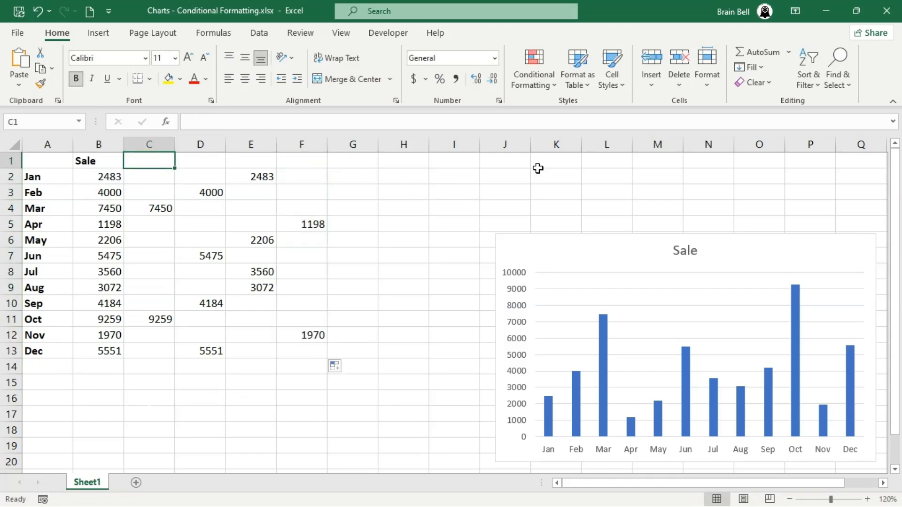
# Step: Type the headers Excellent, Good, Average and Low into cells C1 through F1
pyautogui.write('Excellent')
pyautogui.press('Tab')
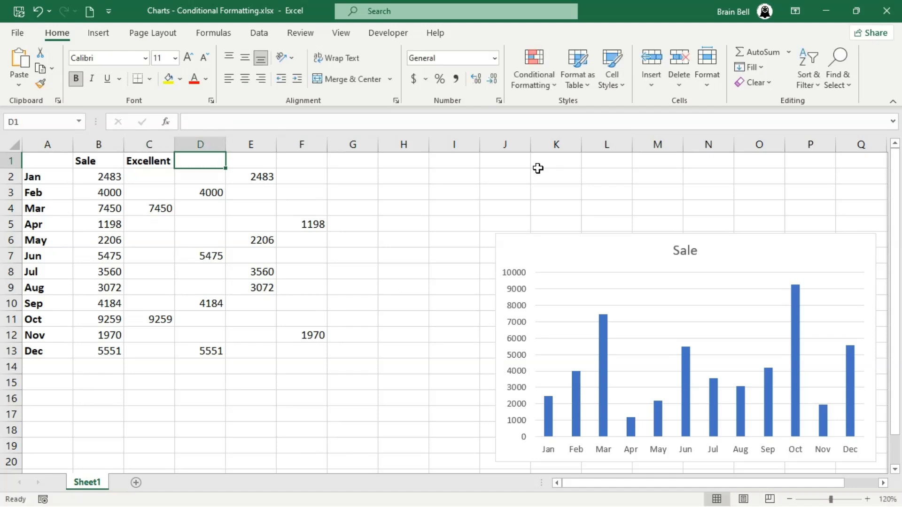
pyautogui.write('Good')
pyautogui.press('Tab')
pyautogui.write('Average')
pyautogui.press('Tab')
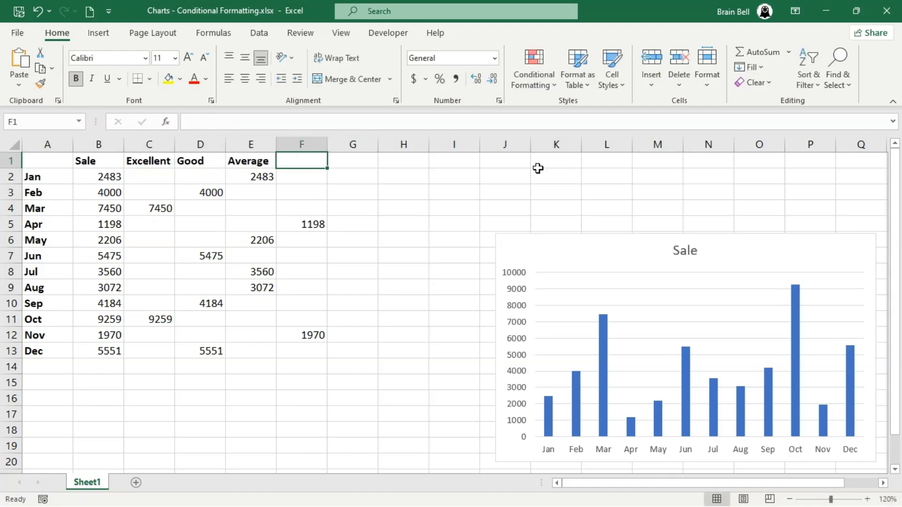
pyautogui.write('Low')
pyautogui.press('Return')
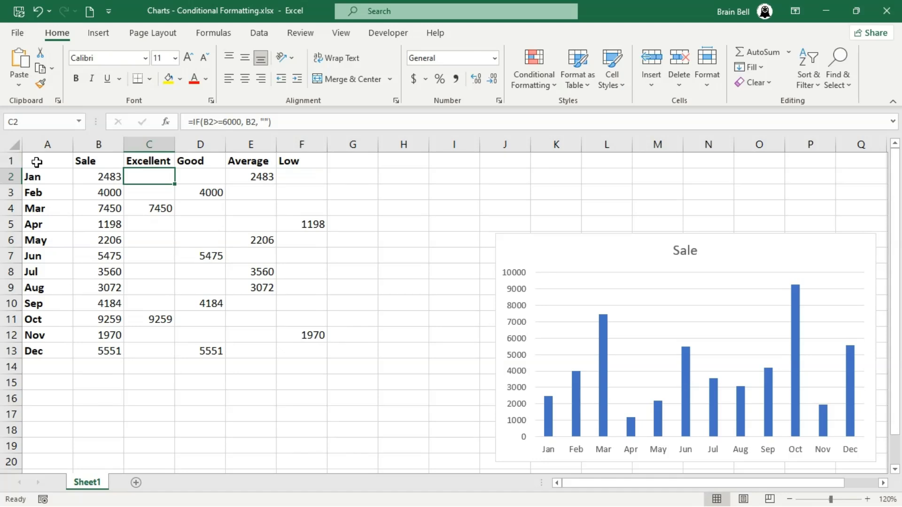
pyautogui.moveTo(37, 162); pyautogui.dragTo(49, 351)
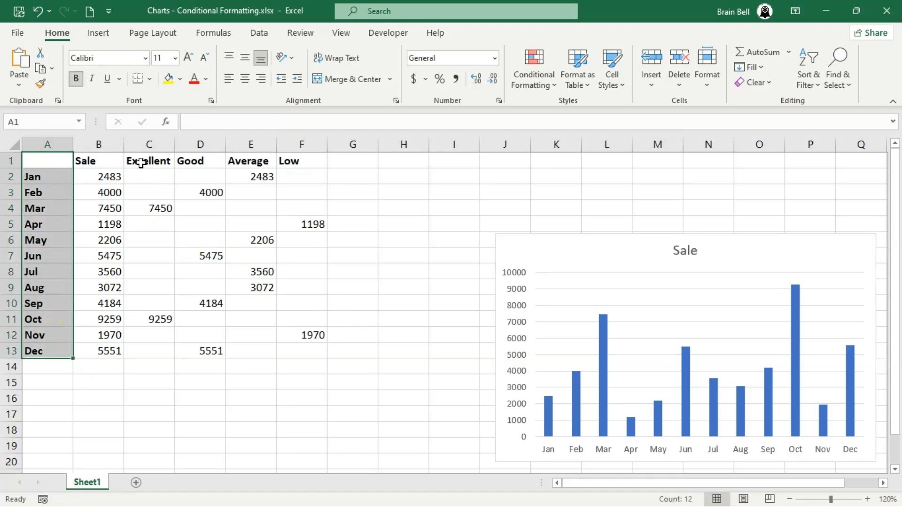
# Step: Add C1:F13 to the selected month names in column A for charting
pyautogui.moveTo(141, 163); pyautogui.dragTo(311, 349)
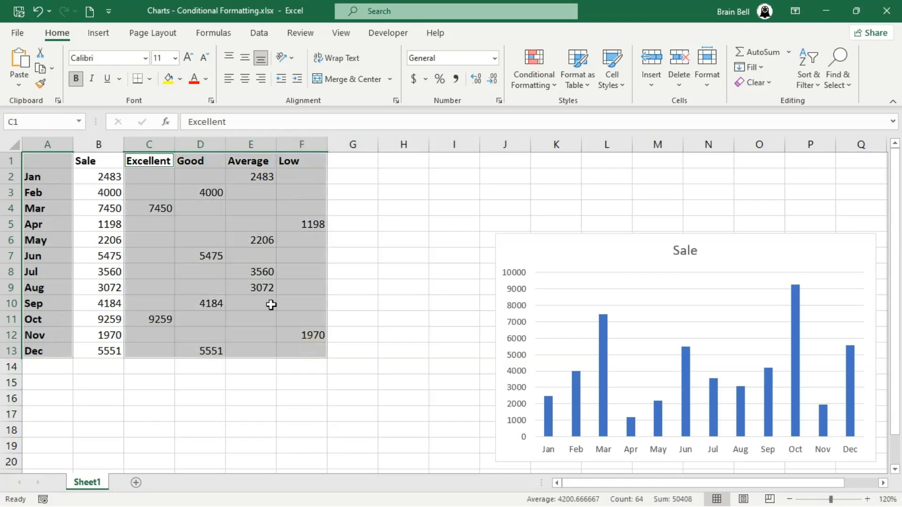
pyautogui.click(99, 33)
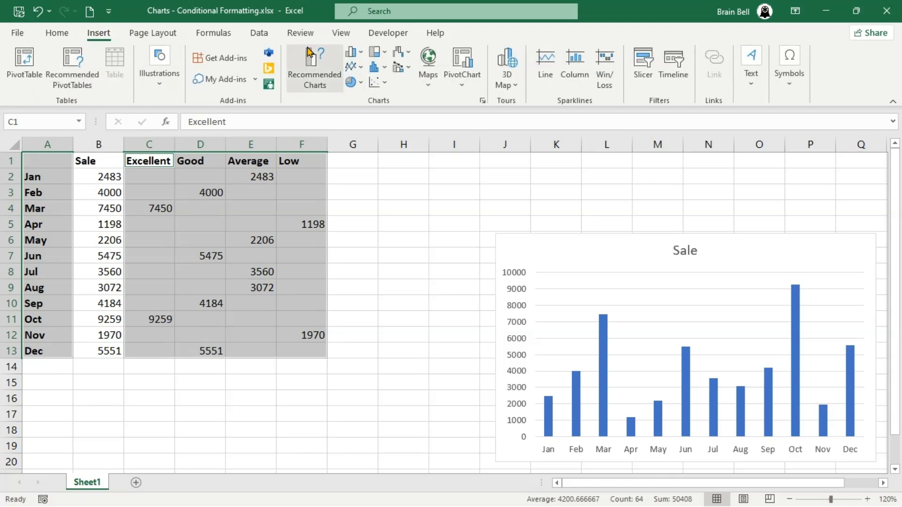
# Step: Insert a Clustered Column chart of the Excellent, Good, Average and Low bands by month
pyautogui.click(361, 56)
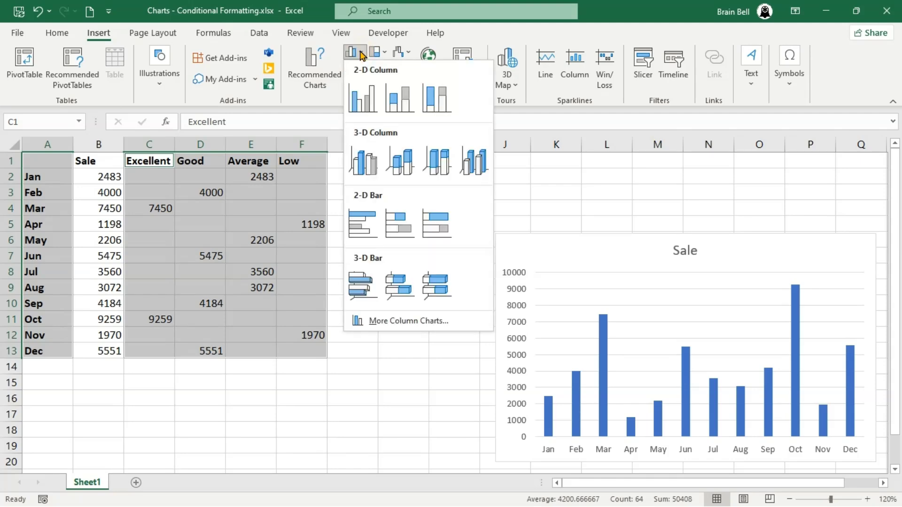
pyautogui.click(360, 97)
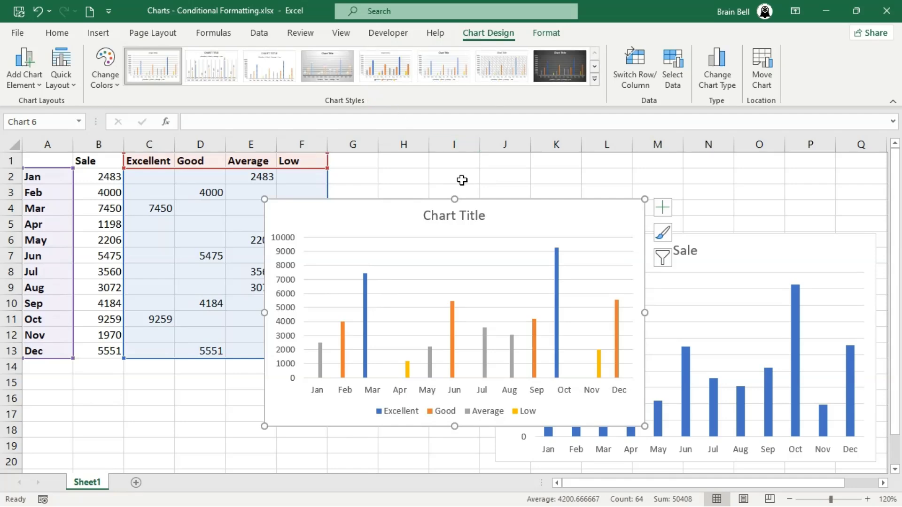
pyautogui.click(366, 303)
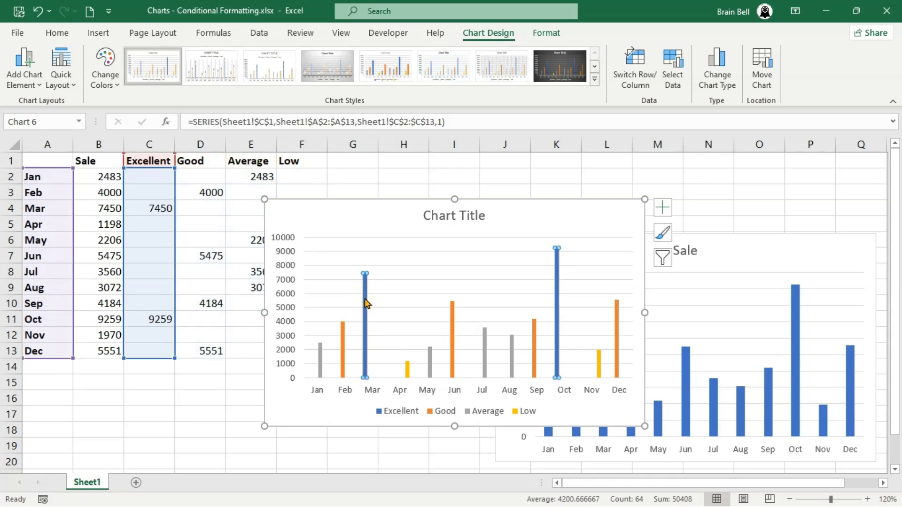
pyautogui.click(342, 333)
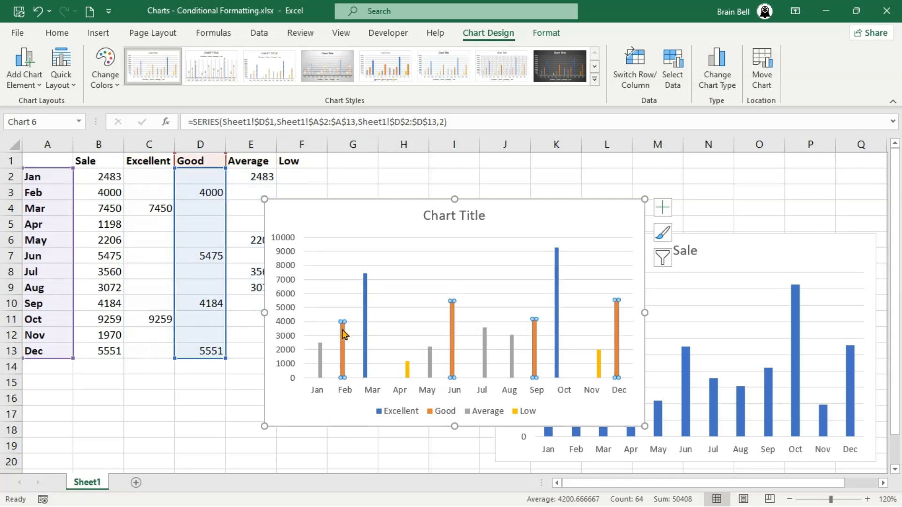
pyautogui.click(407, 372)
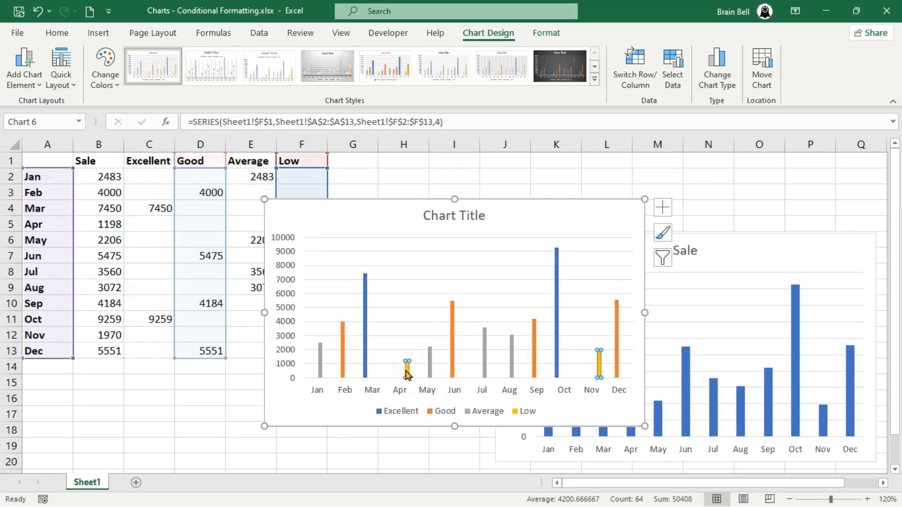
pyautogui.click(430, 369)
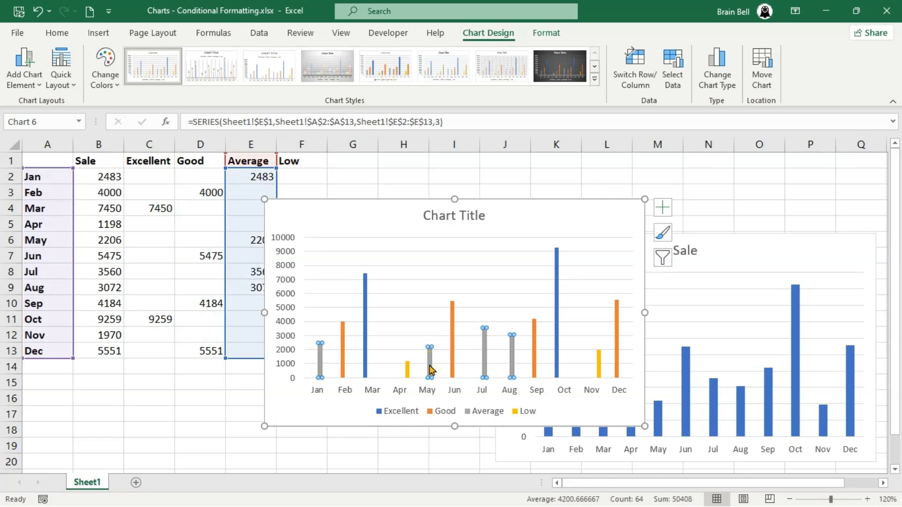
pyautogui.click(557, 278)
pyautogui.rightClick(557, 276)
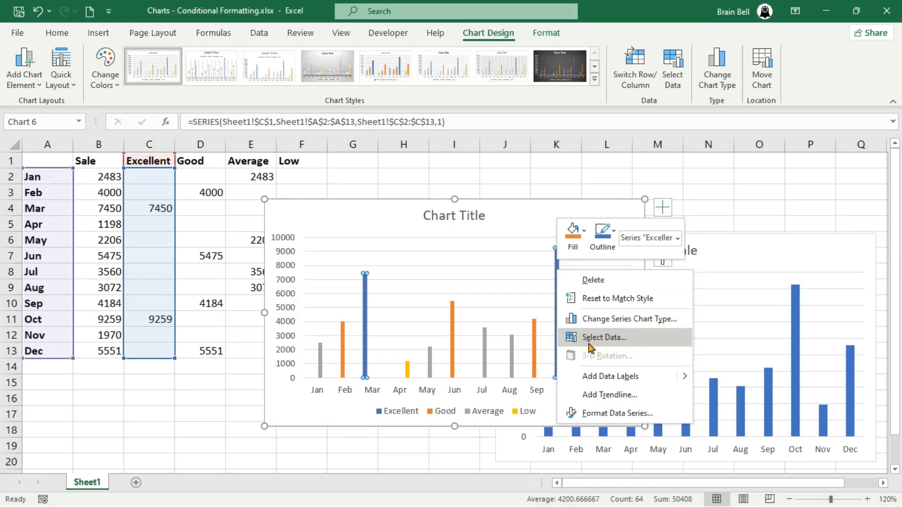
# Step: Give the Excellent series a green fill in Format Data Series
pyautogui.click(604, 412)
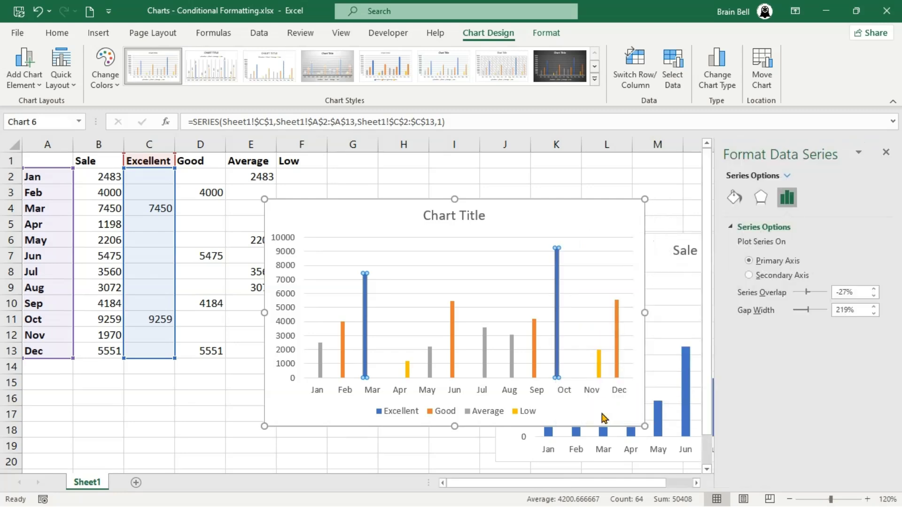
pyautogui.click(739, 204)
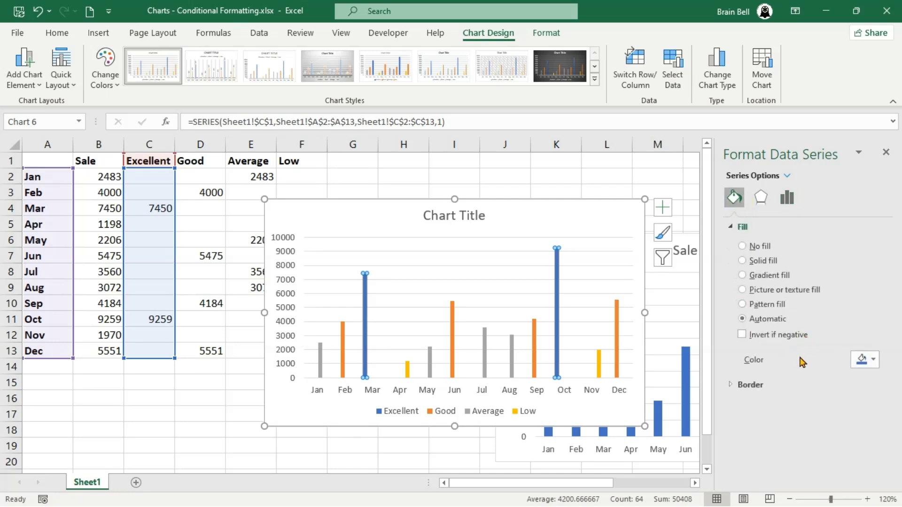
pyautogui.click(743, 228)
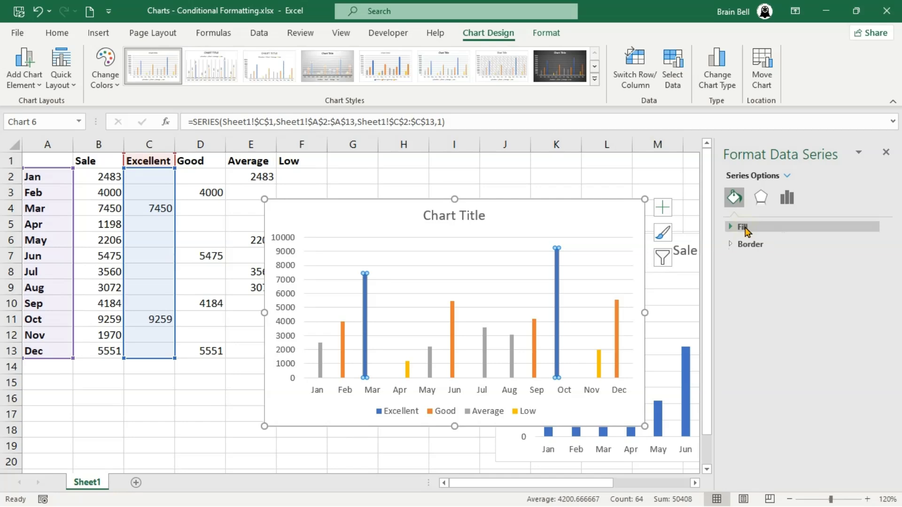
pyautogui.click(745, 229)
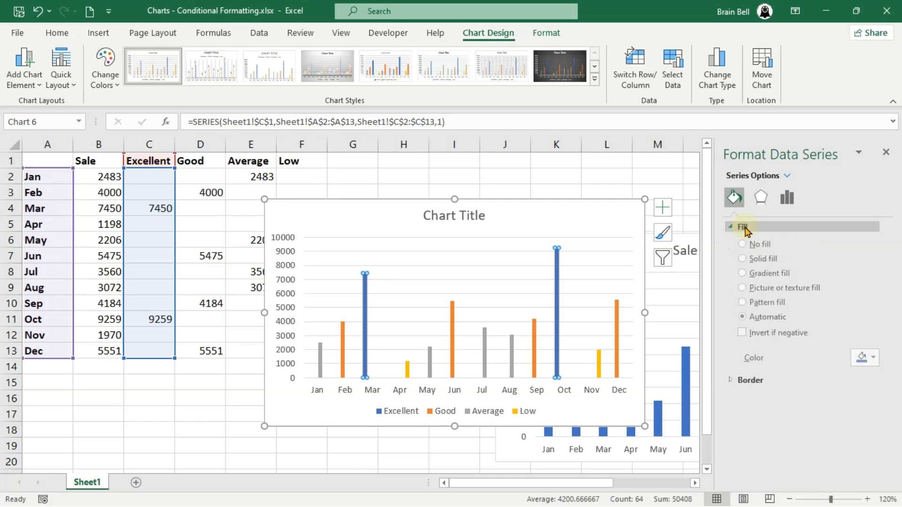
pyautogui.click(873, 361)
pyautogui.click(845, 328)
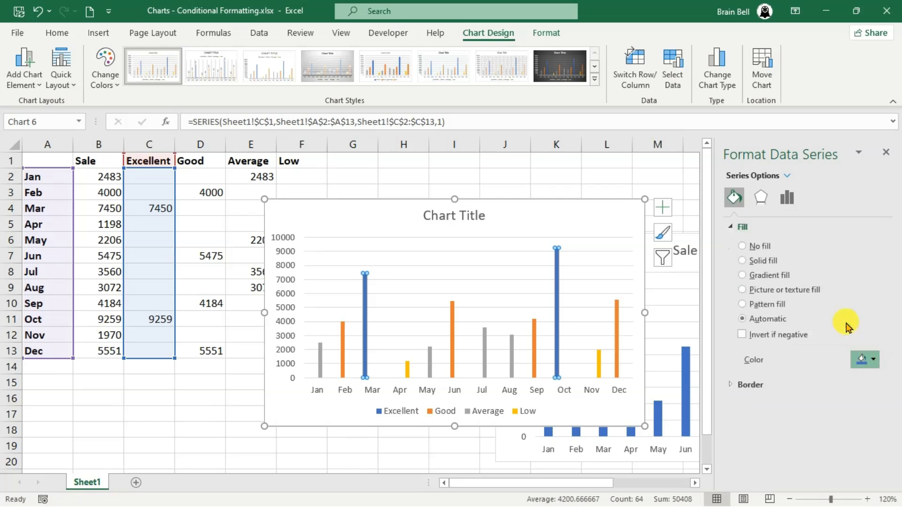
# Step: Colour the Good bars dark navy, Average bars gold and Low bars red
pyautogui.click(452, 324)
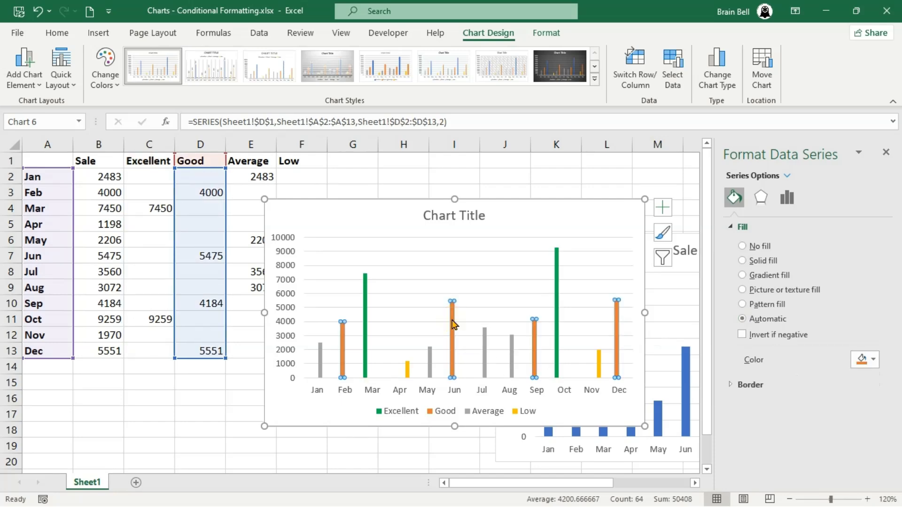
pyautogui.click(870, 361)
pyautogui.click(842, 293)
pyautogui.click(429, 358)
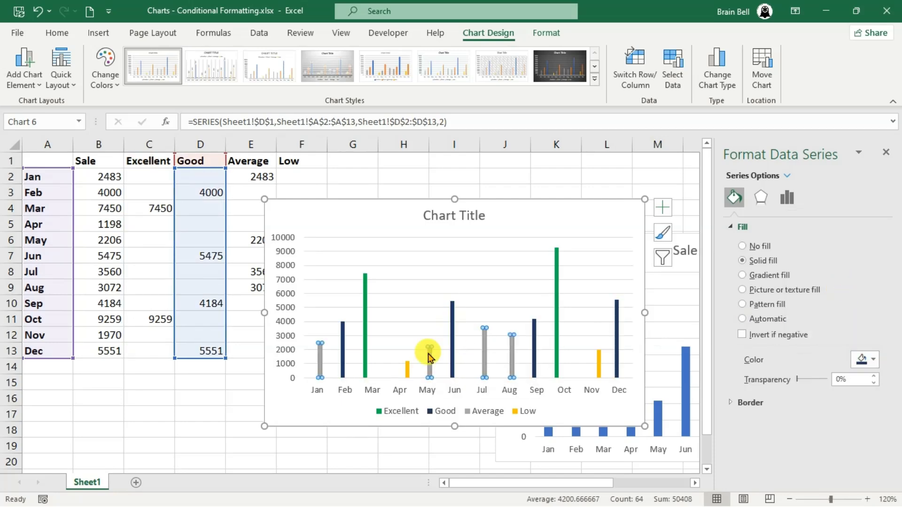
pyautogui.click(870, 360)
pyautogui.click(817, 327)
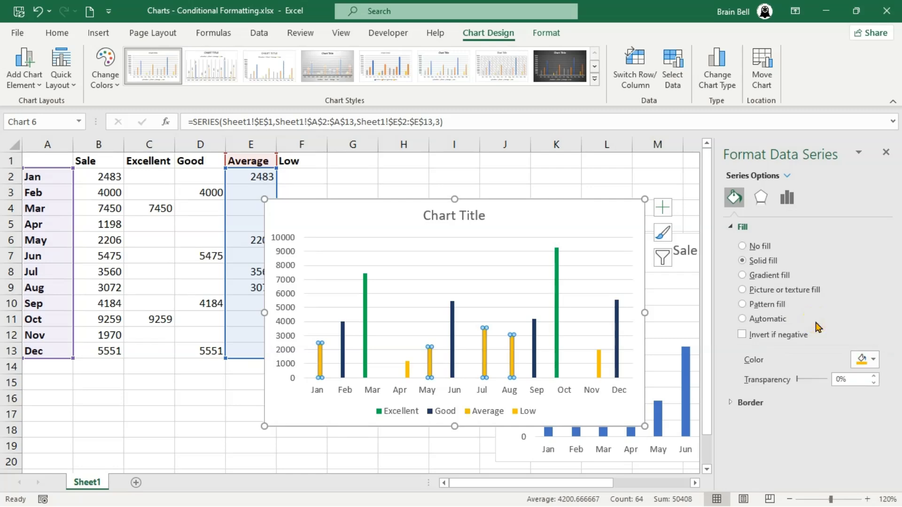
pyautogui.click(408, 370)
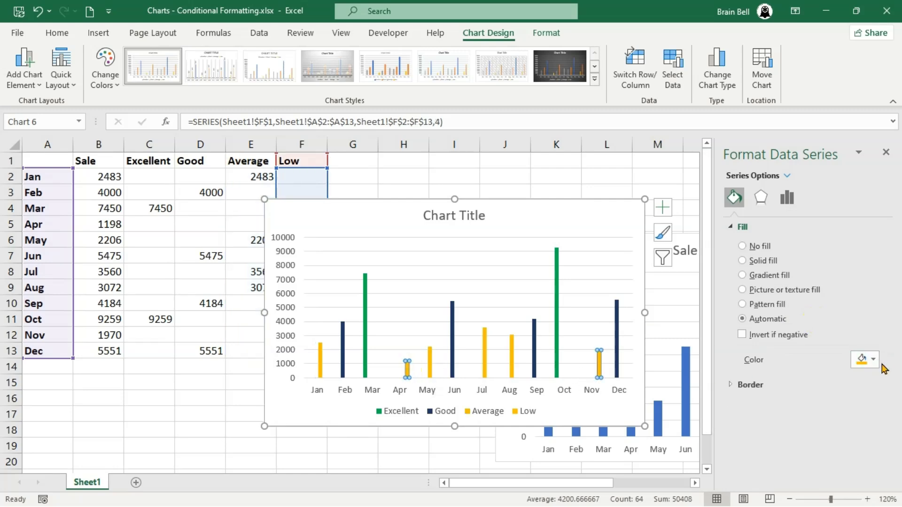
pyautogui.click(867, 359)
pyautogui.click(804, 323)
pyautogui.click(397, 221)
# Step: Replace the chart title with 'Conditional Formatting Example'
pyautogui.click(463, 216)
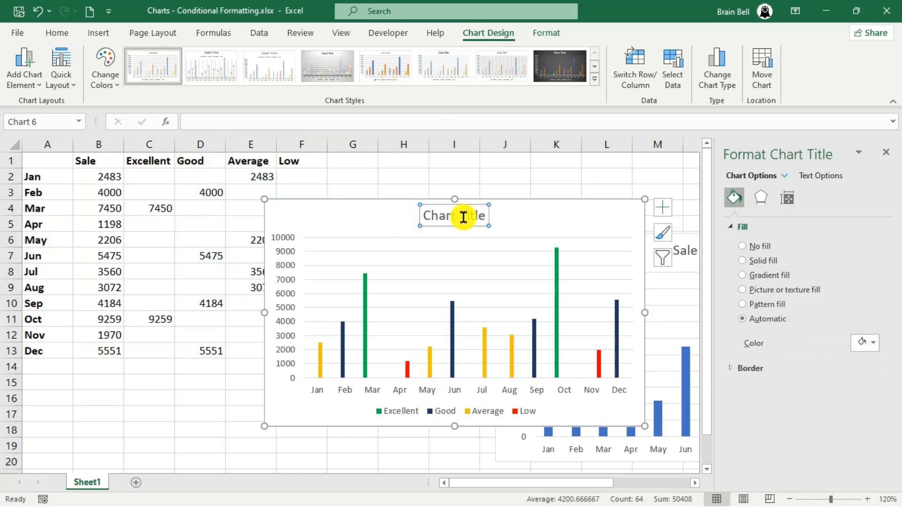
pyautogui.tripleClick(472, 217)
pyautogui.write('Conditional Formatting')
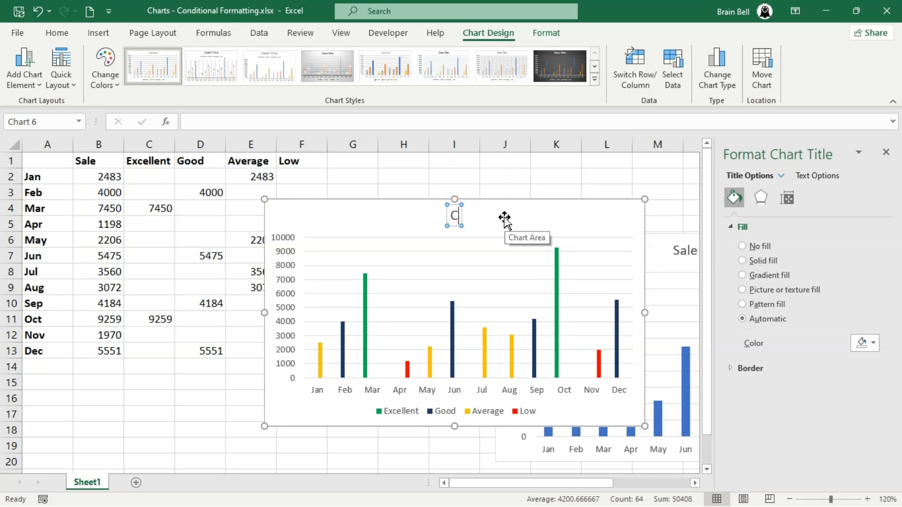
pyautogui.write(' Example')
pyautogui.click(580, 216)
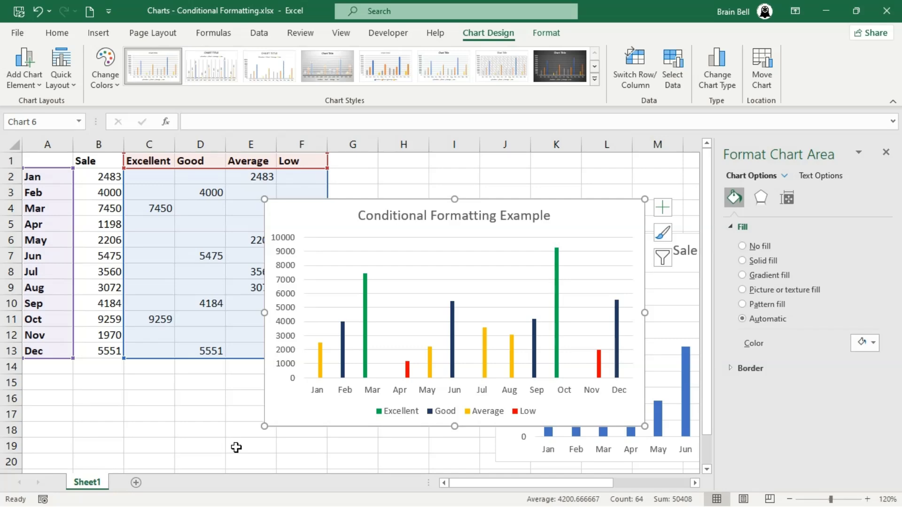
# Step: Move the new chart aside and delete the old blue Sale chart beneath it
pyautogui.moveTo(552, 215); pyautogui.dragTo(589, 216)
pyautogui.click(615, 249)
pyautogui.press('Delete')
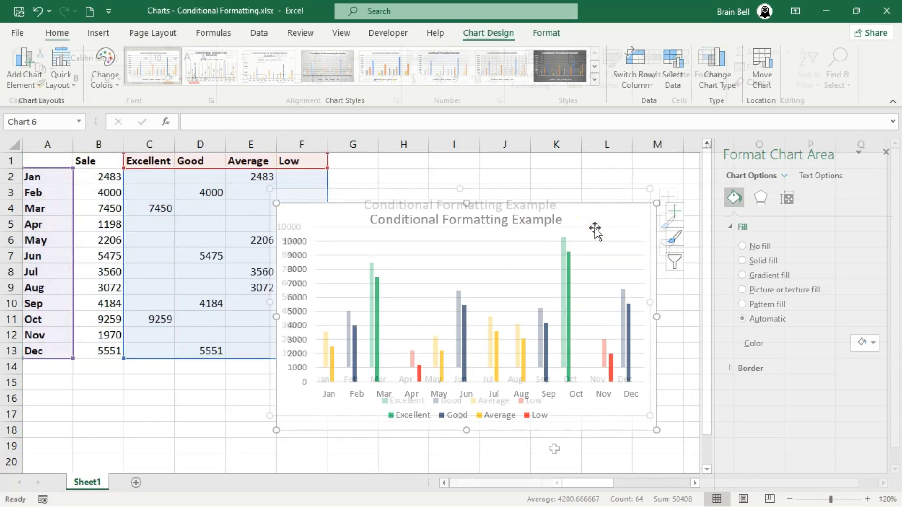
# Step: Open Format Data Series for the Excellent series from its green Oct bar
pyautogui.click(564, 271)
pyautogui.rightClick(565, 275)
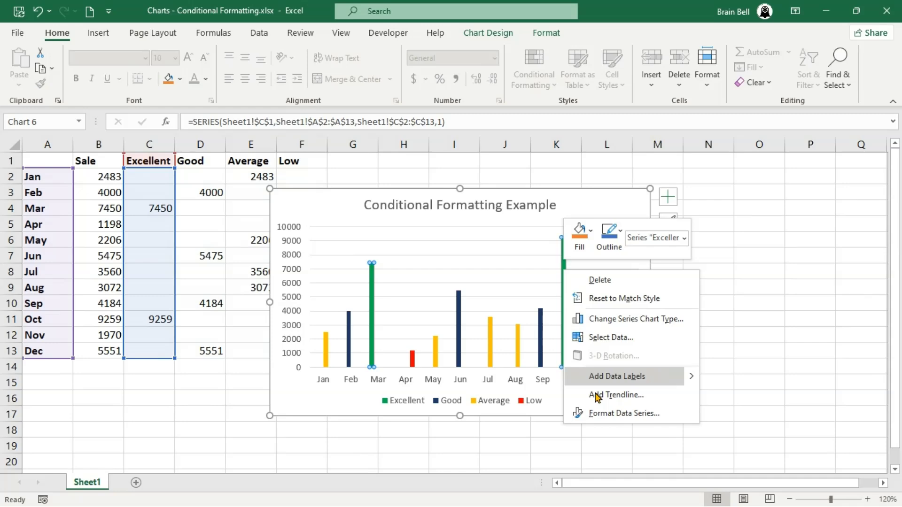
pyautogui.click(605, 413)
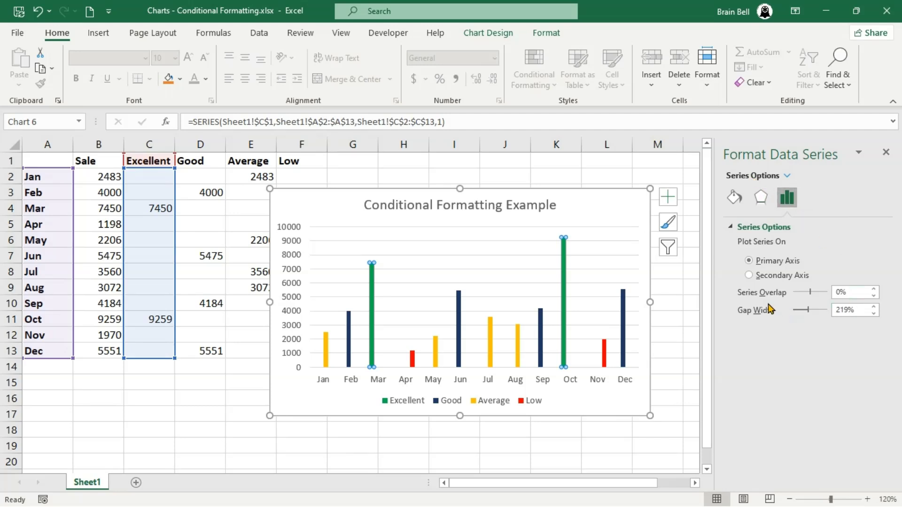
# Step: Set Series Overlap to 100% so each month shows one centred band-coloured bar
pyautogui.moveTo(809, 297); pyautogui.dragTo(847, 290)
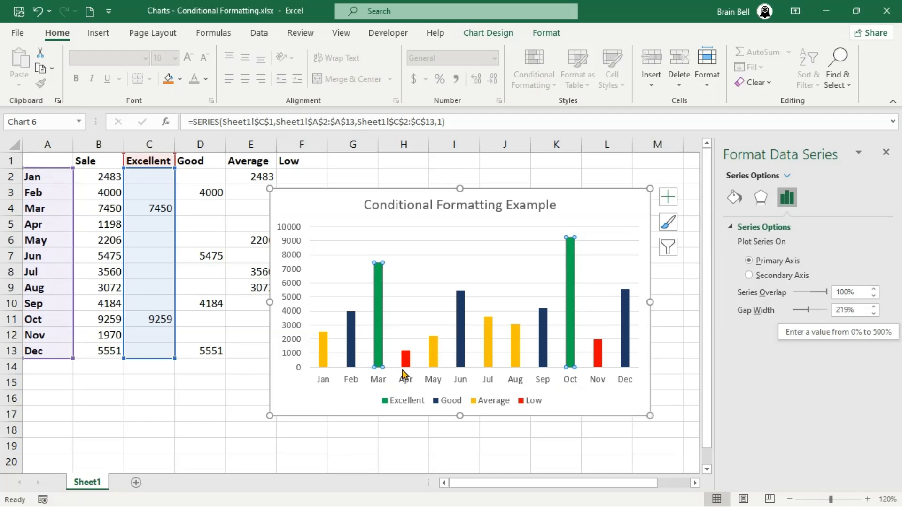
pyautogui.click(599, 364)
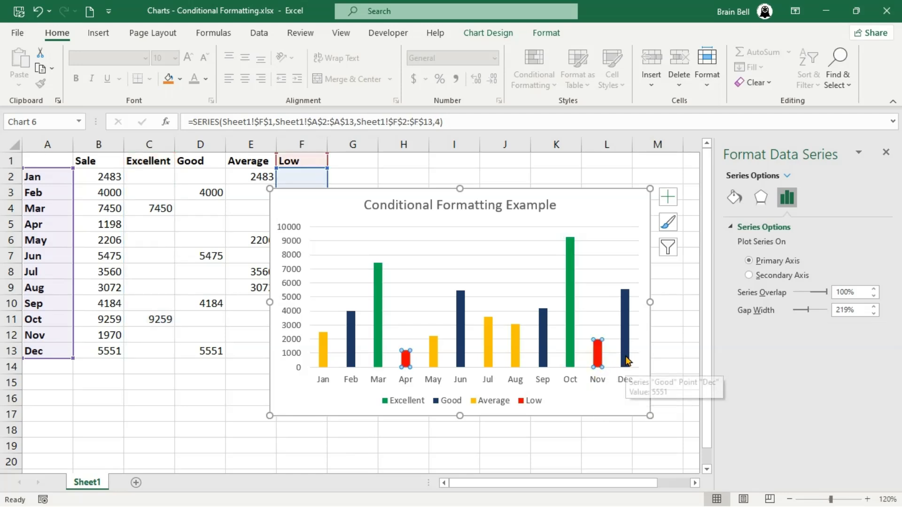